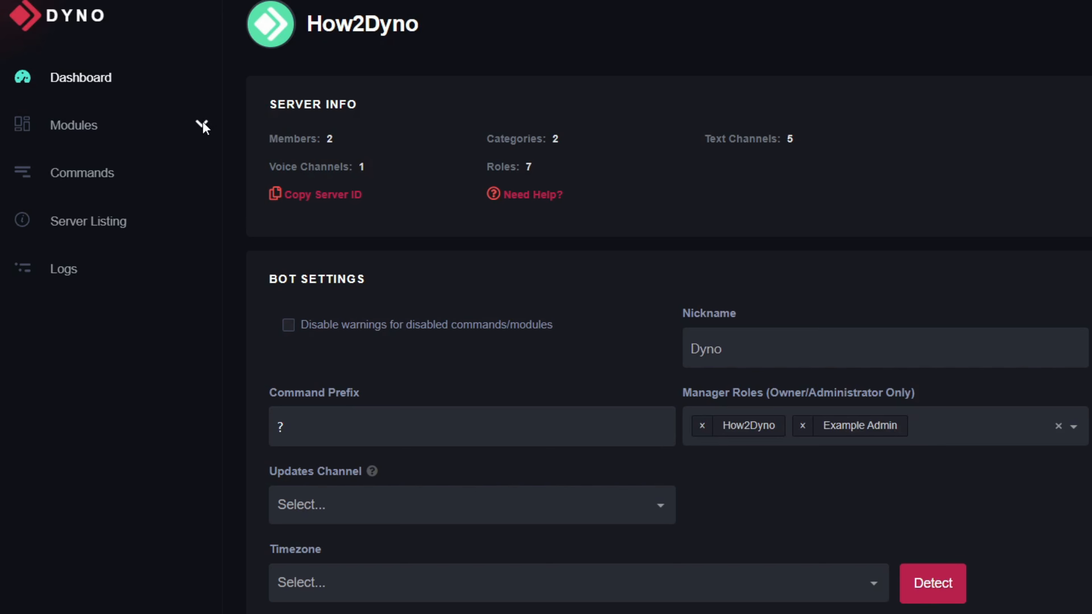
Start a new custom command named dm in the Custom Commands module, with the response {dm:$1} followed by $2+ on a second line.
{"action": "left_click", "coordinate": [202, 125]}
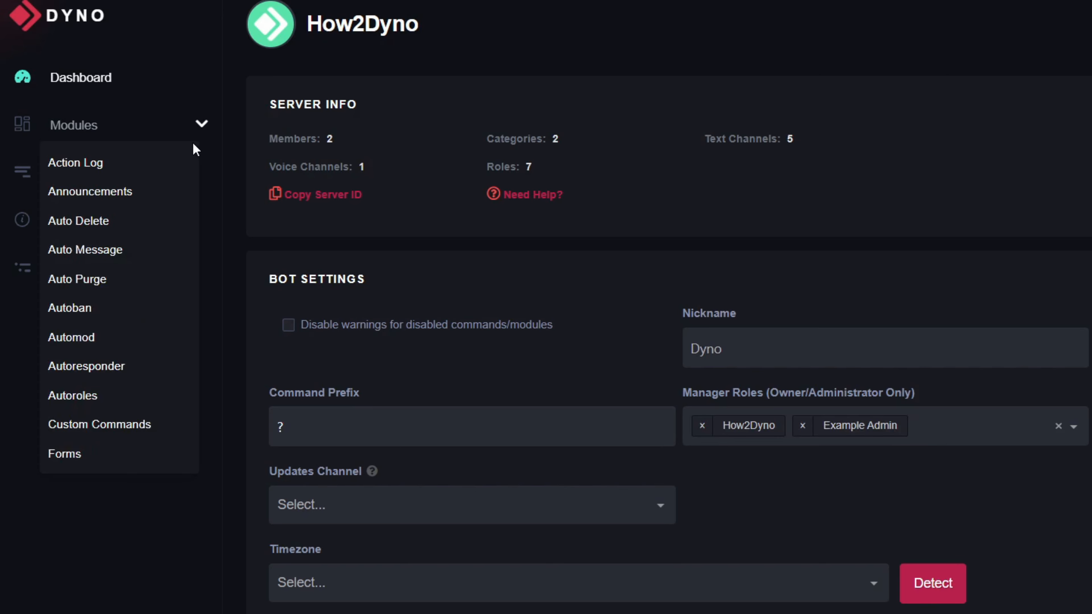
{"action": "left_click", "coordinate": [110, 424]}
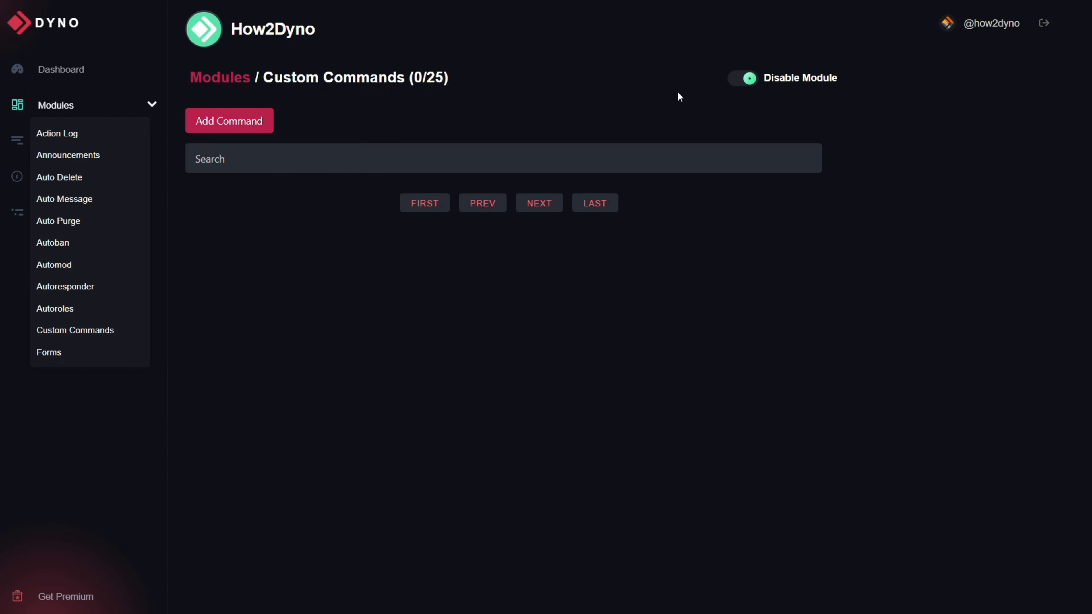
{"action": "left_click", "coordinate": [221, 123]}
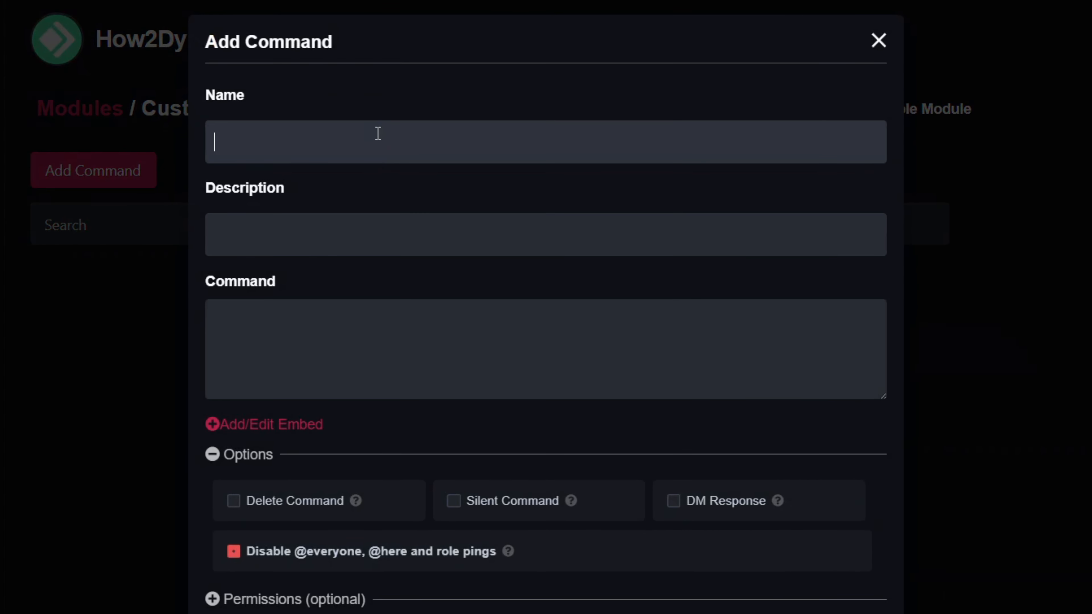
{"action": "type", "text": "dm"}
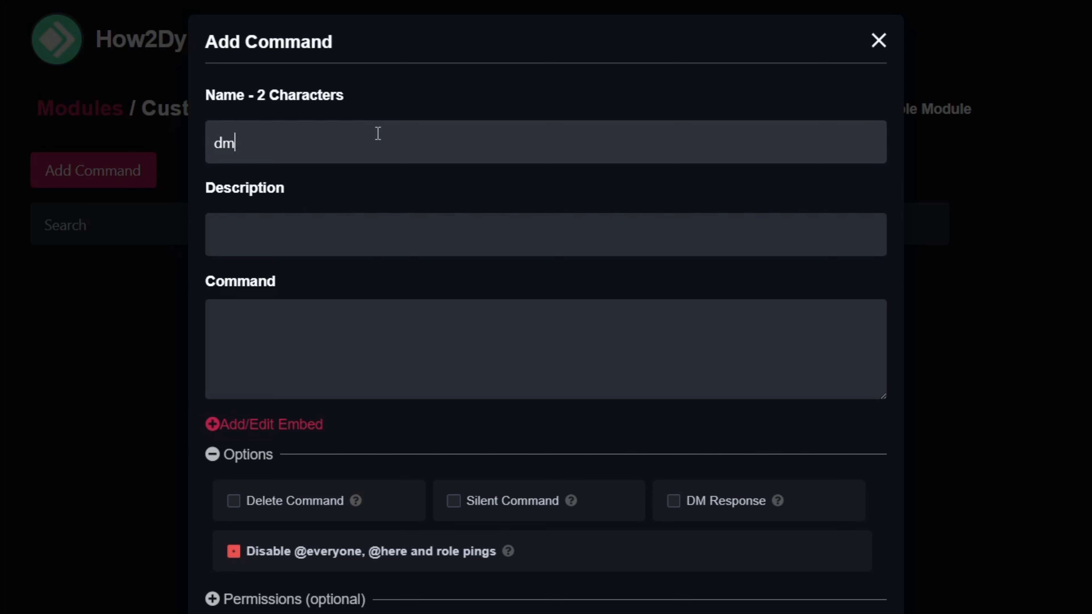
{"action": "left_click", "coordinate": [348, 221]}
{"action": "left_click", "coordinate": [272, 312]}
{"action": "type", "text": "{dm:$1} $2+"}
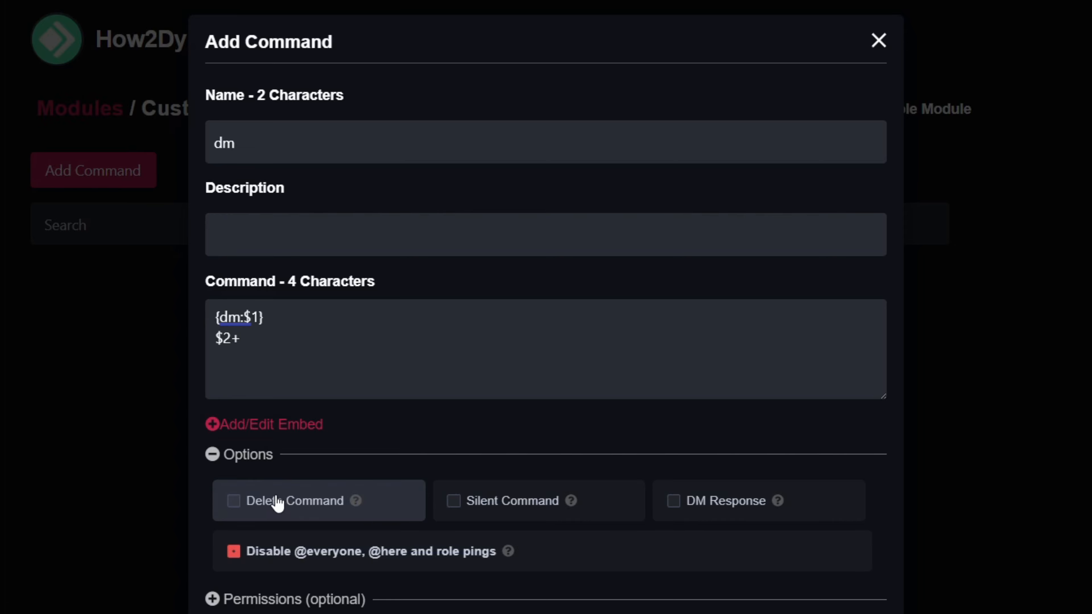
Enable Delete Command, set Required Arguments to 2 in the advanced options, and add the command.
{"action": "left_click", "coordinate": [285, 516]}
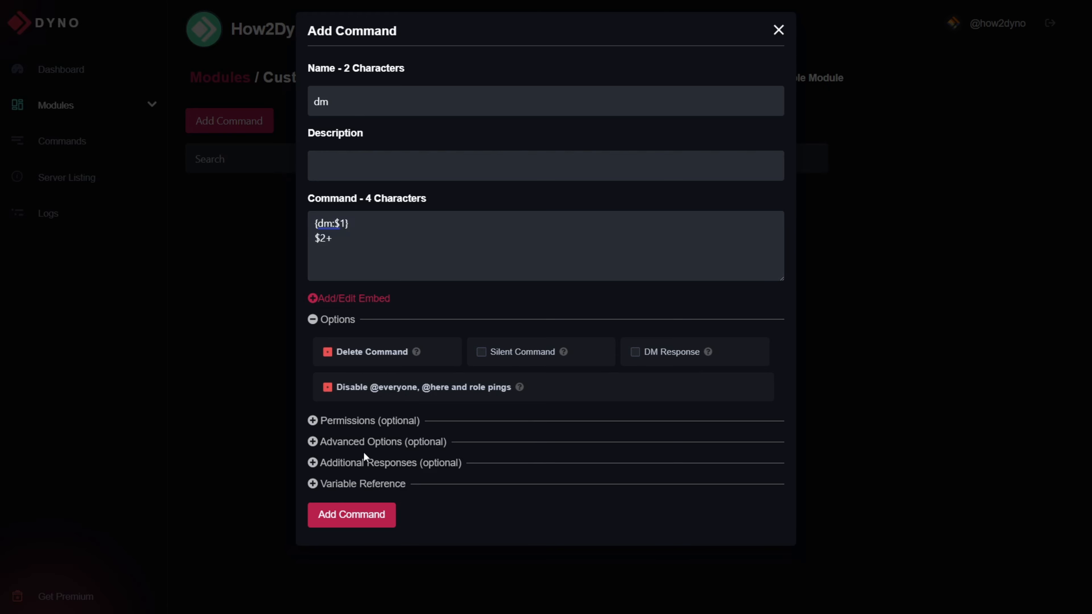
{"action": "left_click", "coordinate": [360, 445]}
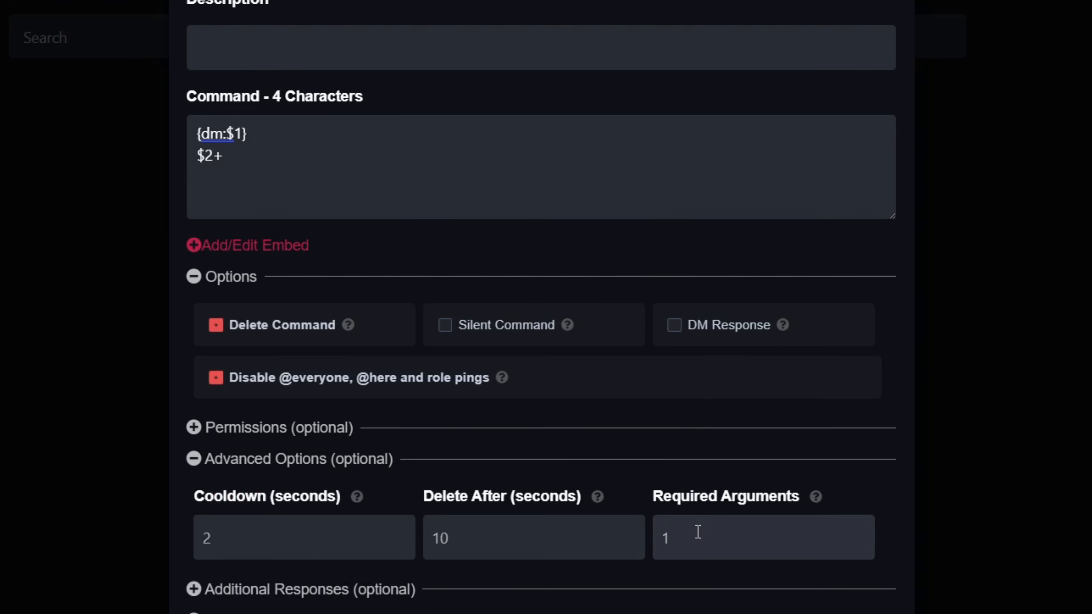
{"action": "left_click", "coordinate": [705, 531]}
{"action": "type", "text": "2"}
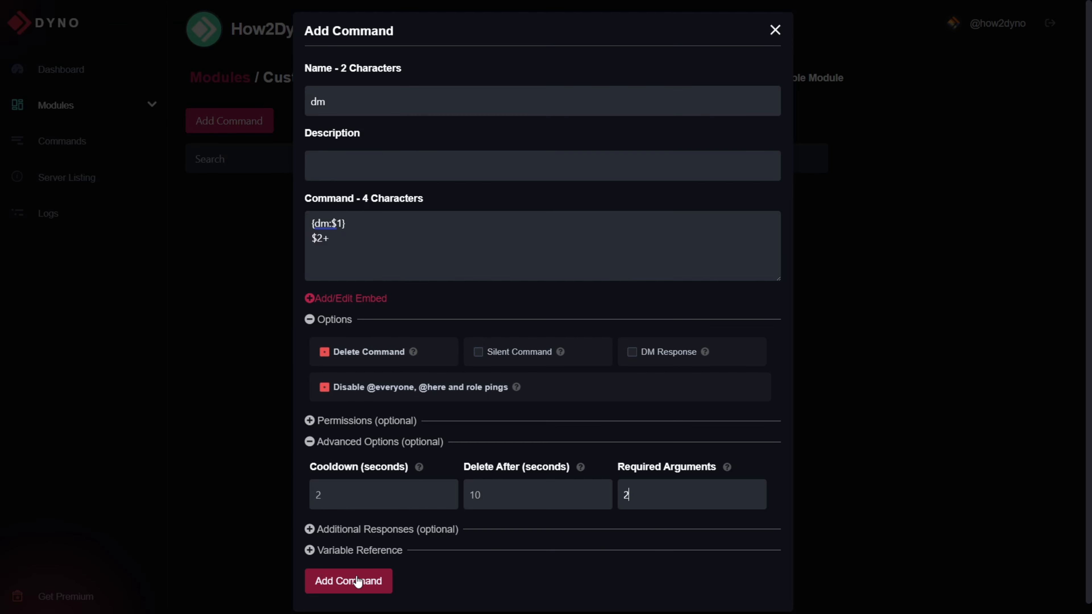
{"action": "left_click", "coordinate": [357, 581]}
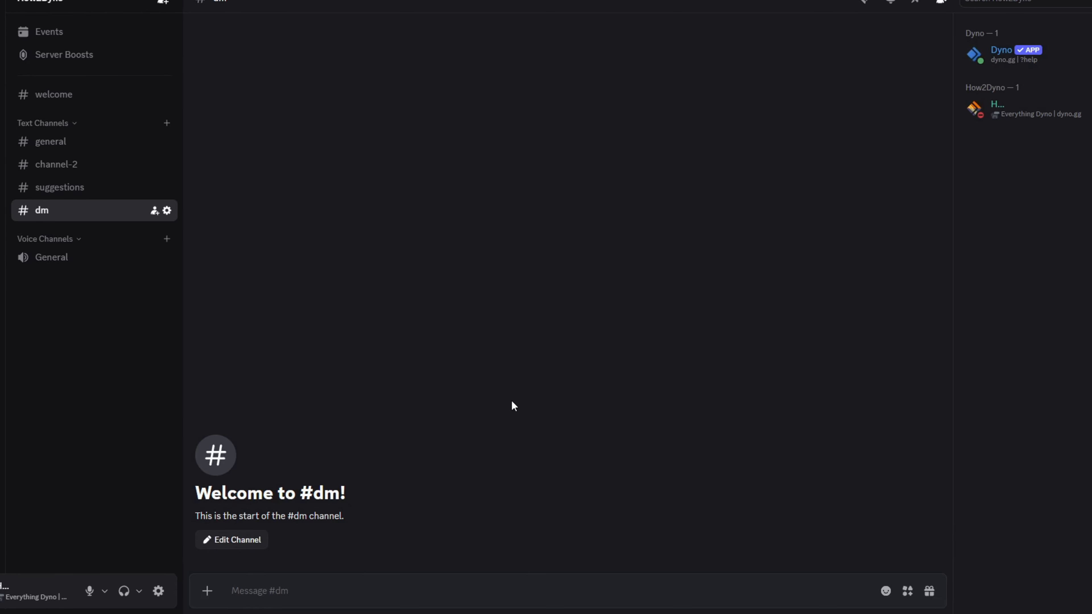
Switch to Discord and send ?dm in the dm channel with a mention of the server's human member and the text Test!
{"action": "type", "text": "?"}
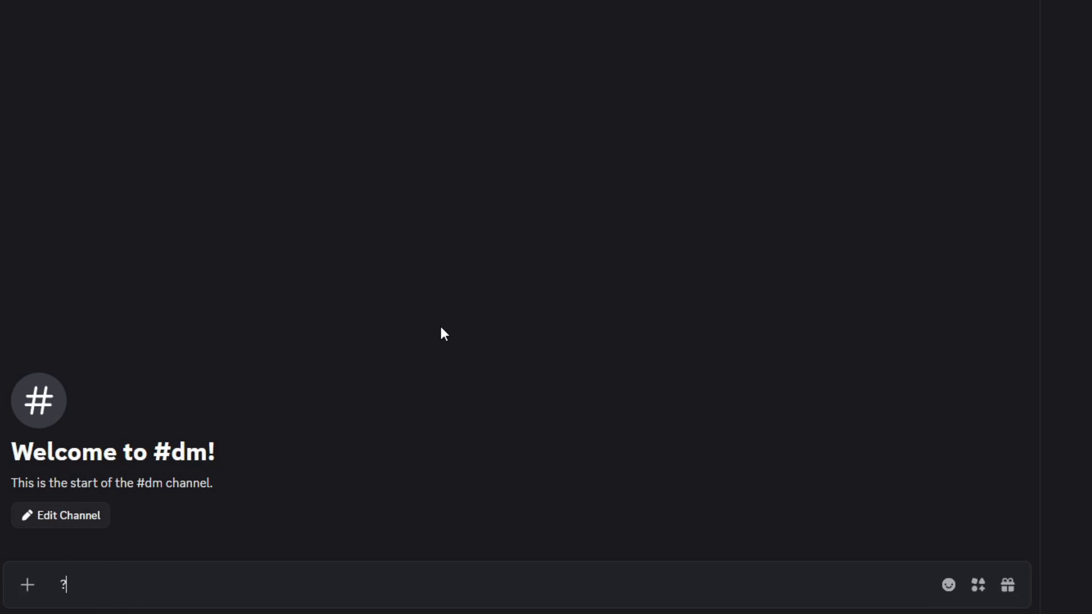
{"action": "type", "text": "dm"}
{"action": "type", "text": "@"}
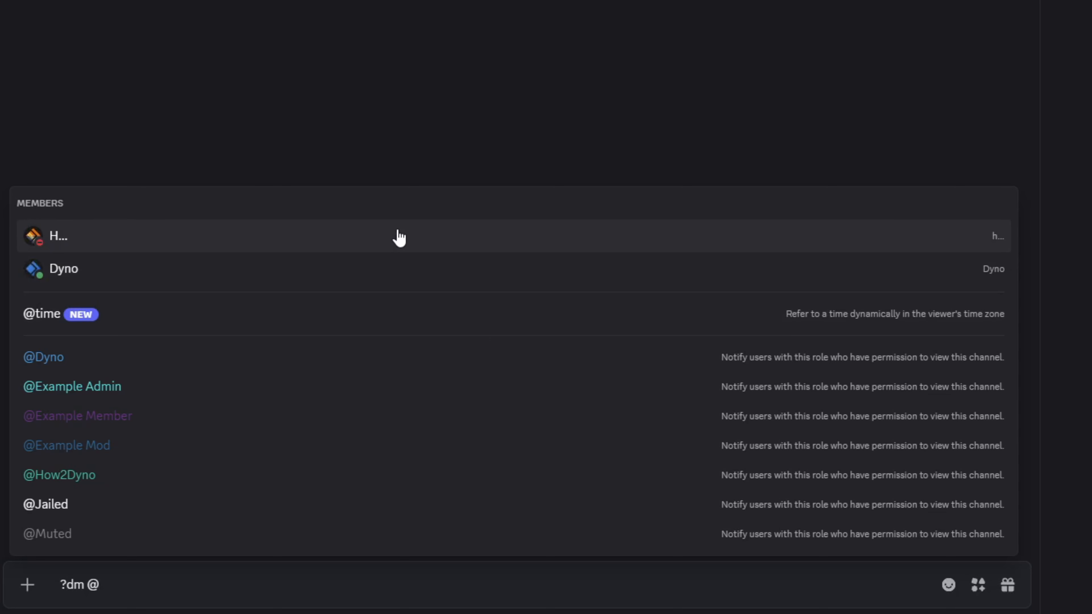
{"action": "left_click", "coordinate": [379, 239]}
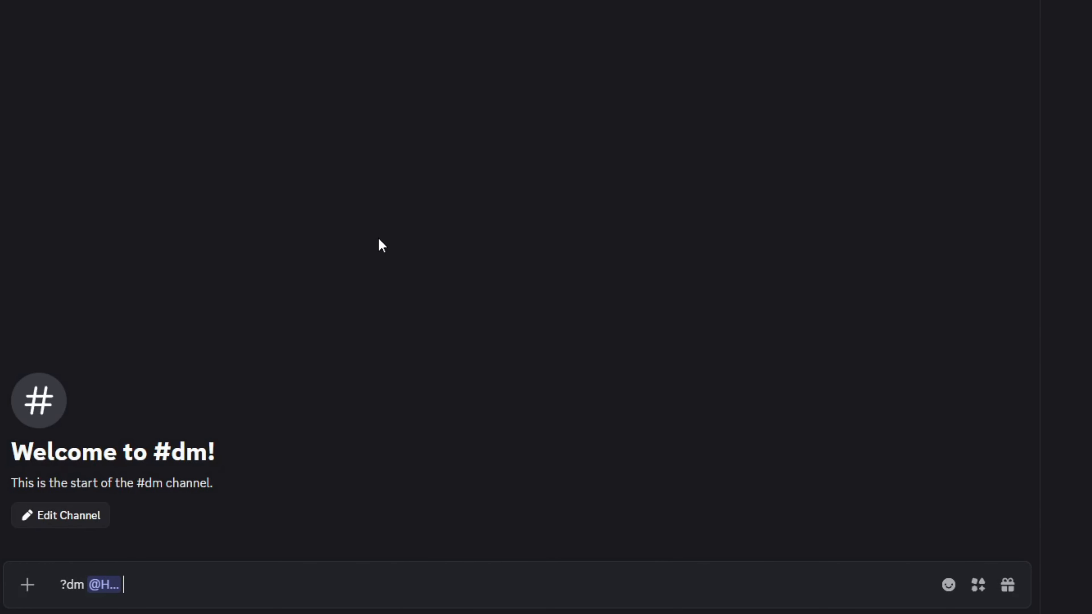
{"action": "type", "text": "Test!"}
{"action": "key", "text": "Return"}
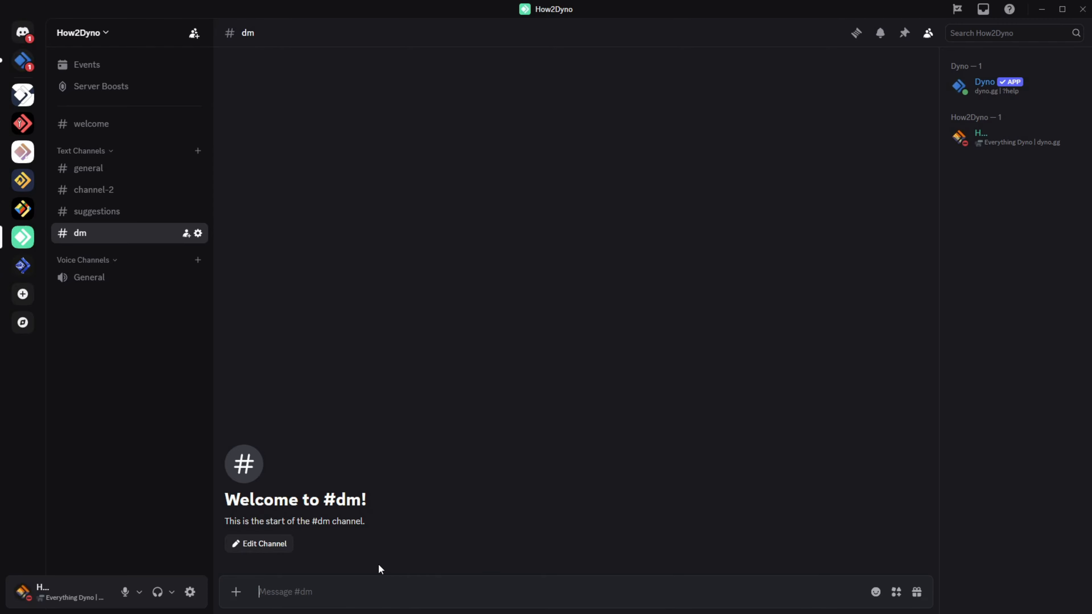
Open the unread direct message from Dyno and examine the sender line above the message text.
{"action": "left_click", "coordinate": [24, 64]}
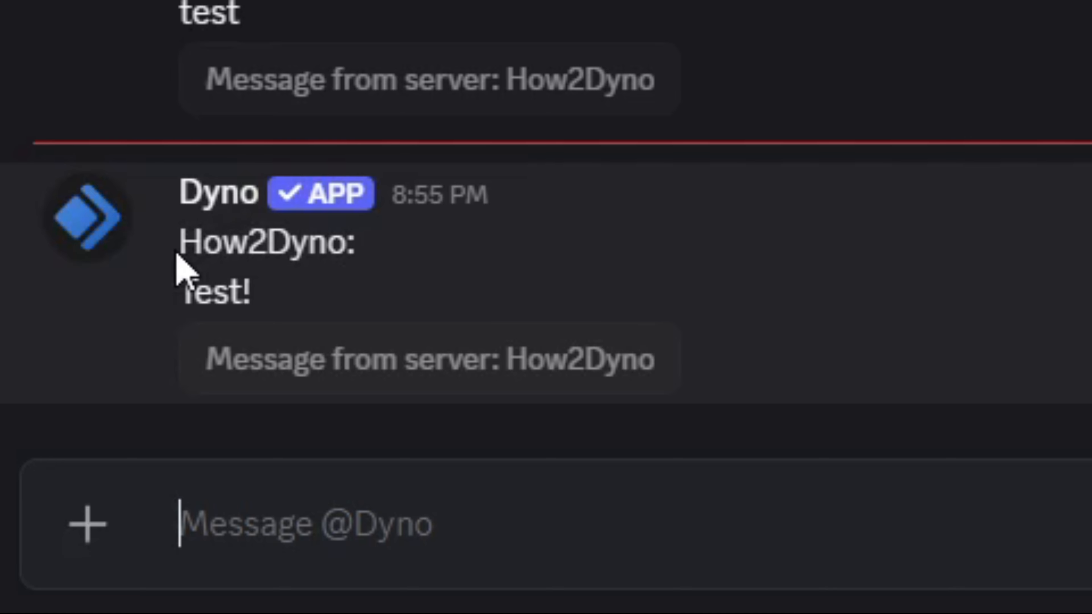
{"action": "left_click_drag", "start_coordinate": [176, 251], "coordinate": [572, 269]}
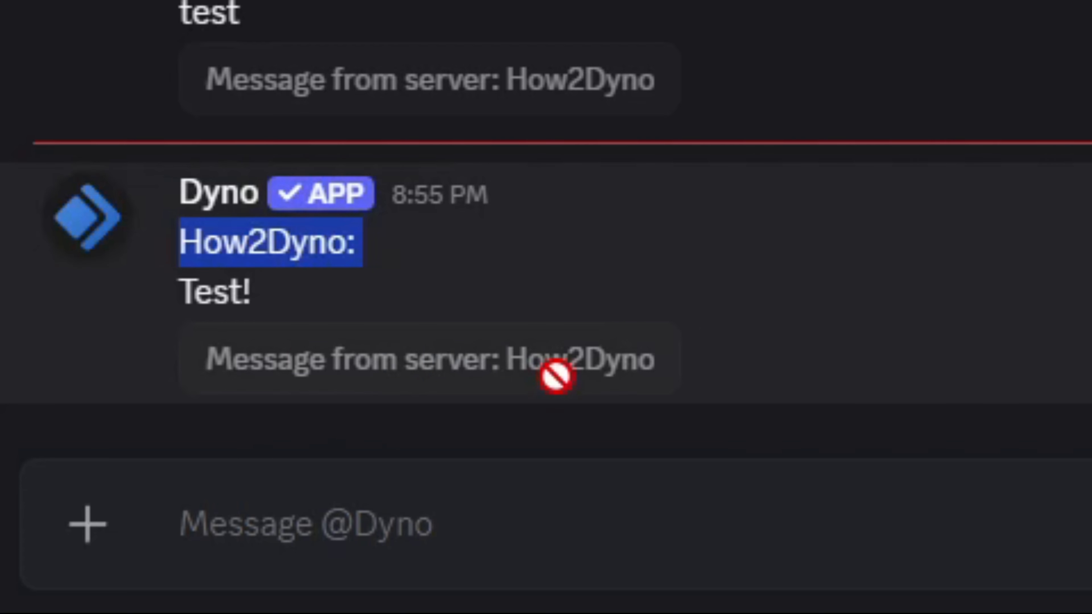
{"action": "left_click", "coordinate": [773, 308]}
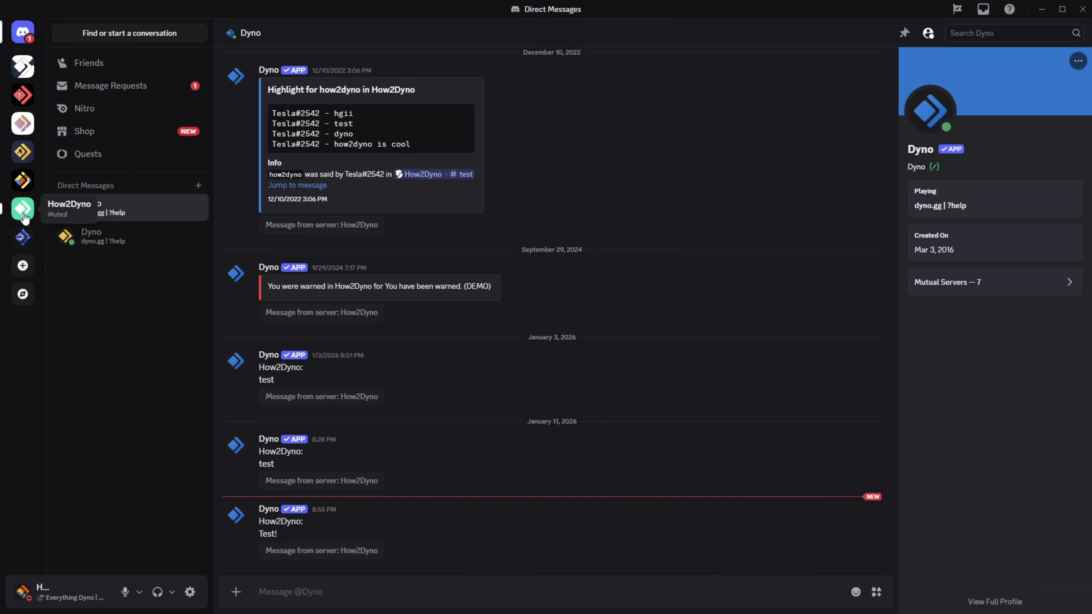
Return to the How2Dyno server's dm channel and send ?dm without any arguments.
{"action": "left_click", "coordinate": [23, 209]}
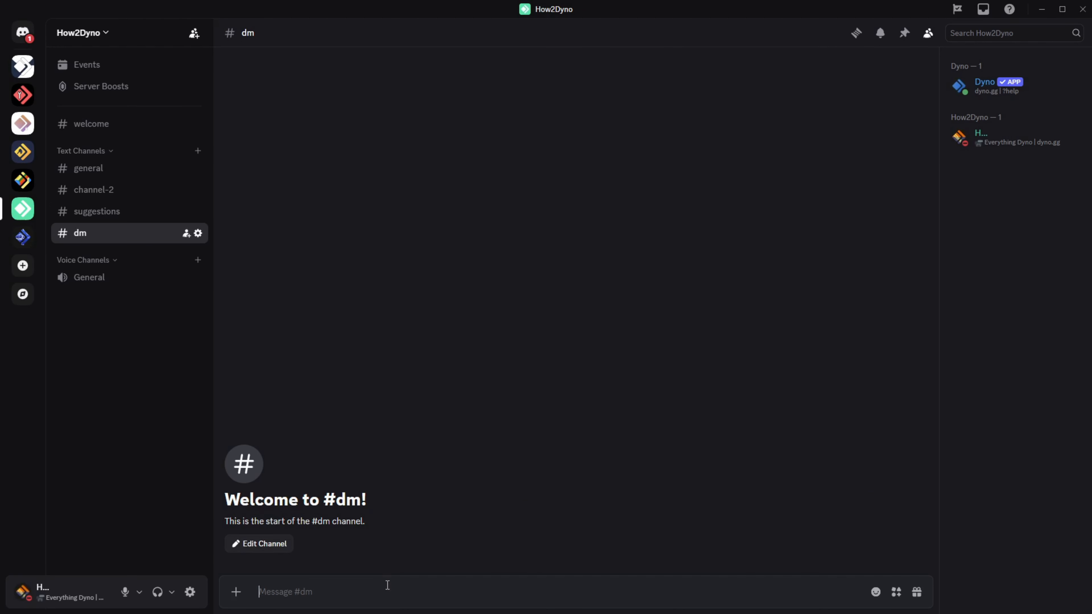
{"action": "type", "text": "?dm"}
{"action": "key", "text": "Return"}
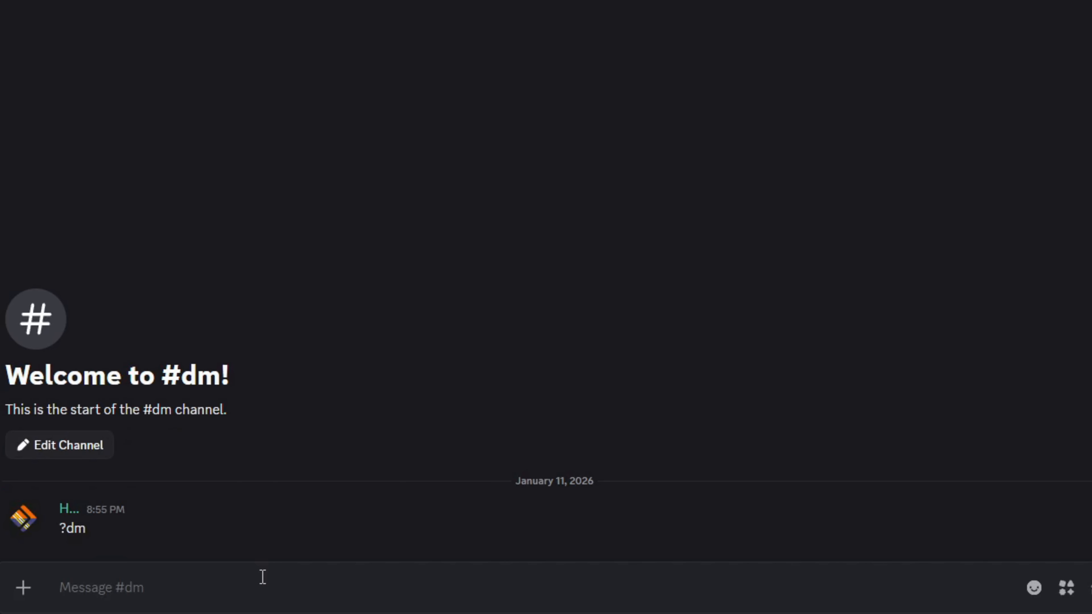
Send ?dm with only a mention of the human member and no message text.
{"action": "type", "text": "?dm"}
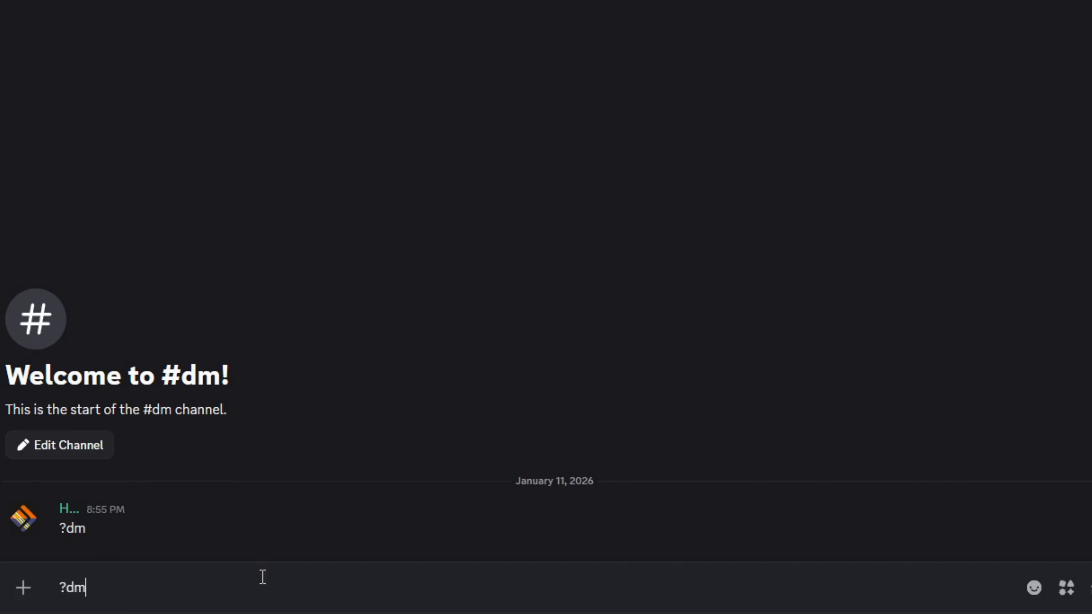
{"action": "type", "text": " #@"}
{"action": "key", "text": "BackSpace"}
{"action": "key", "text": "BackSpace"}
{"action": "key", "text": "BackSpace"}
{"action": "type", "text": "@"}
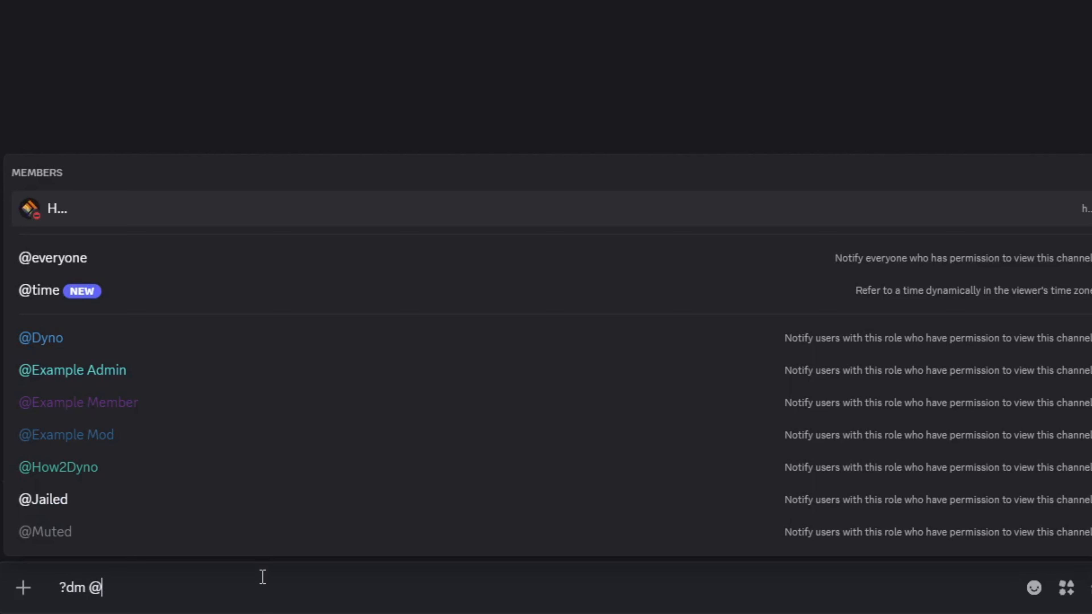
{"action": "left_click", "coordinate": [93, 212]}
{"action": "key", "text": "Return"}
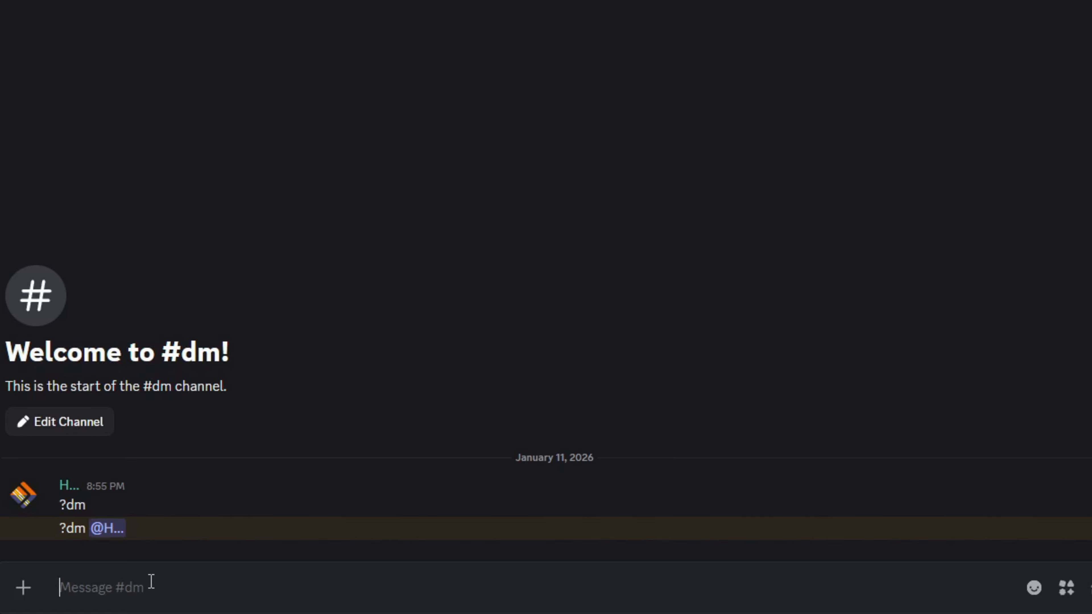
Send ?dm with a mention of the human member followed by the text tetet.
{"action": "type", "text": "?dm @"}
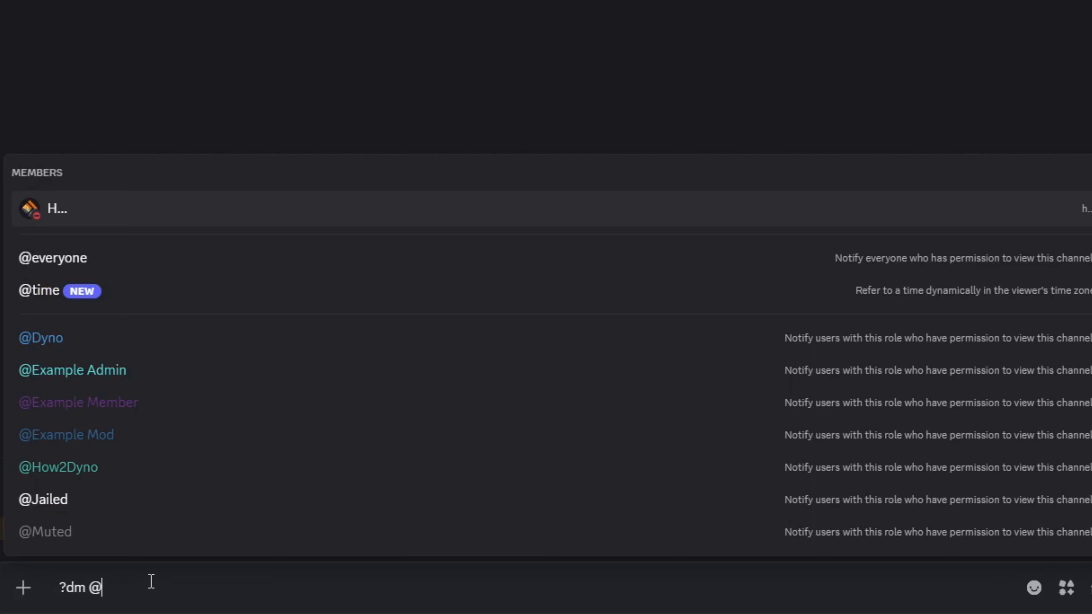
{"action": "left_click", "coordinate": [107, 209]}
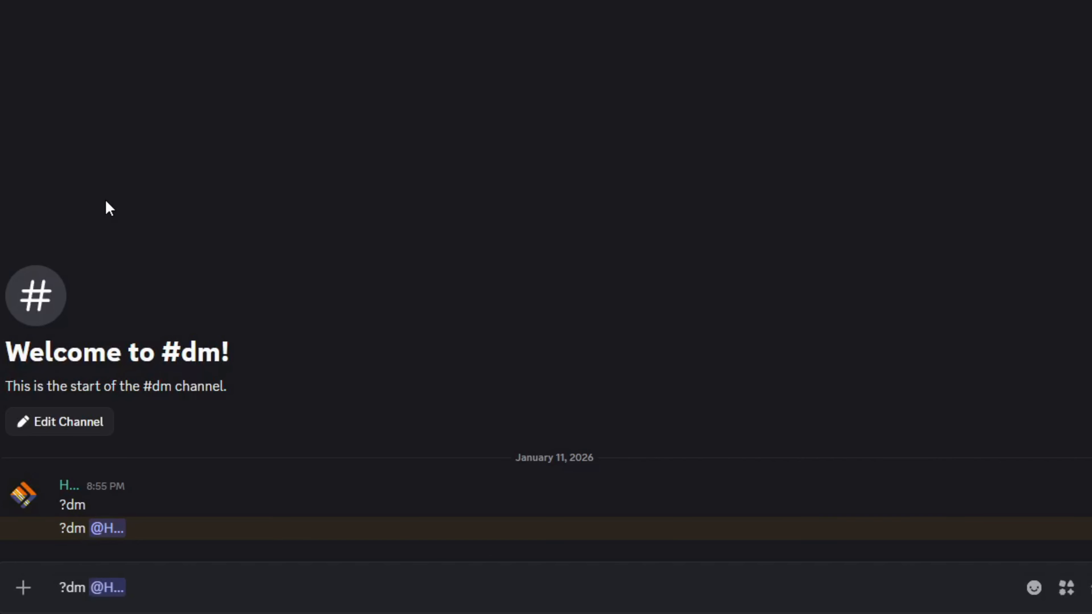
{"action": "type", "text": "tetet"}
{"action": "key", "text": "Return"}
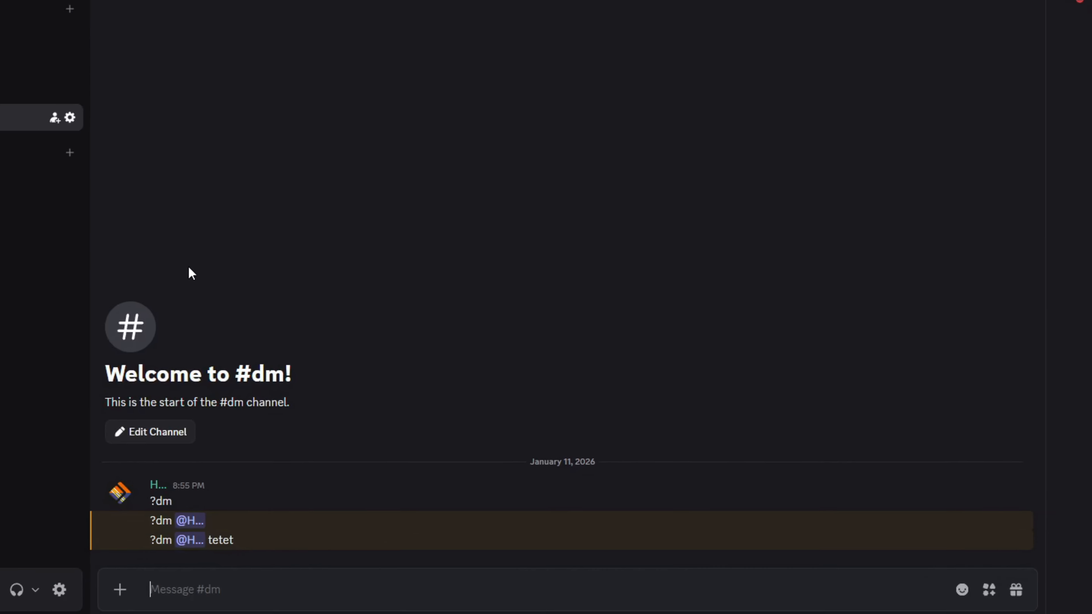